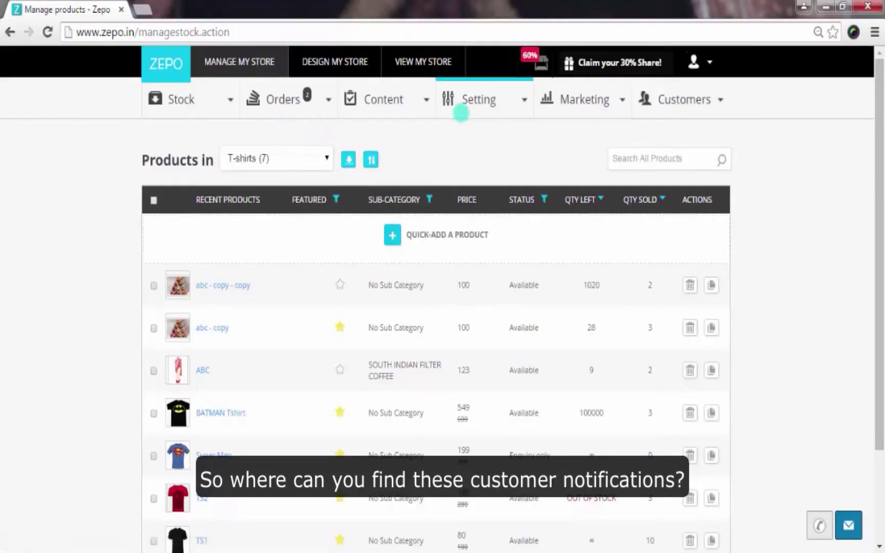
Go to Settings > Customer Notifications, glance at the SMS templates, then return to the email templates.
mouse_move(466, 101)
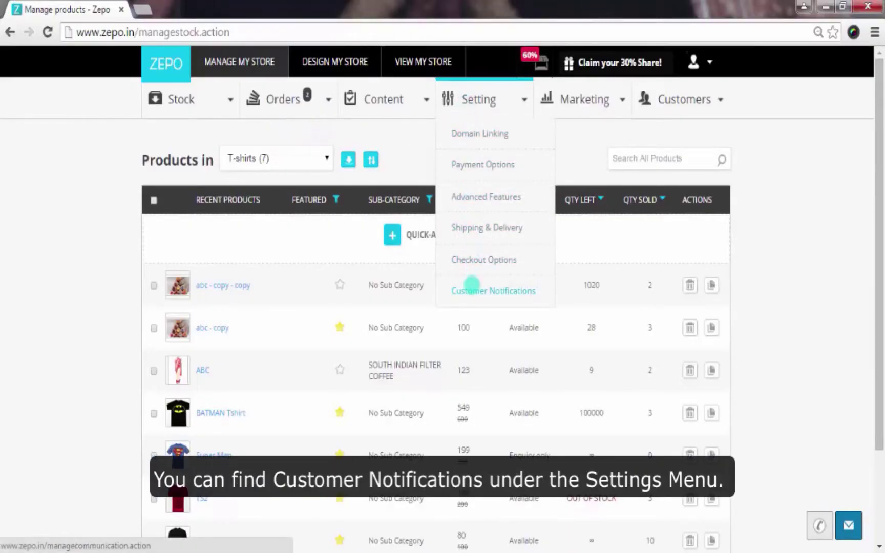
left_click(471, 285)
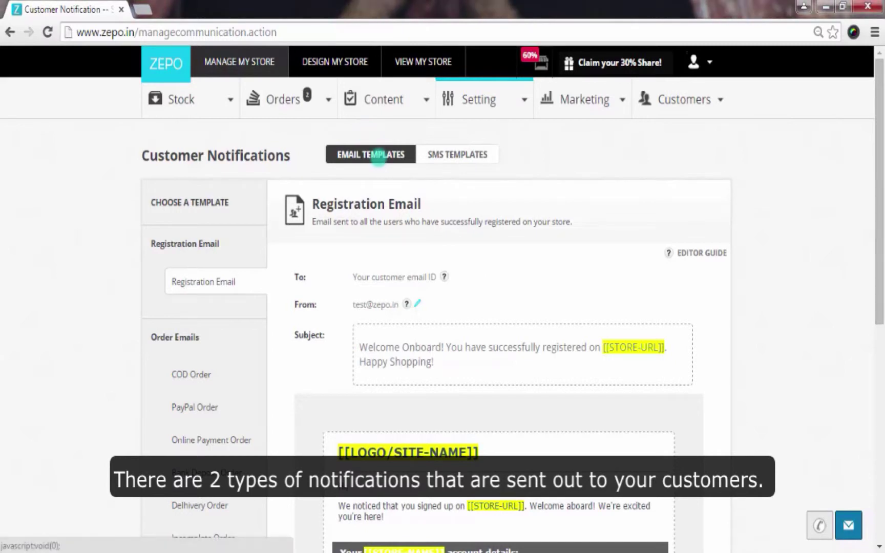
left_click(461, 157)
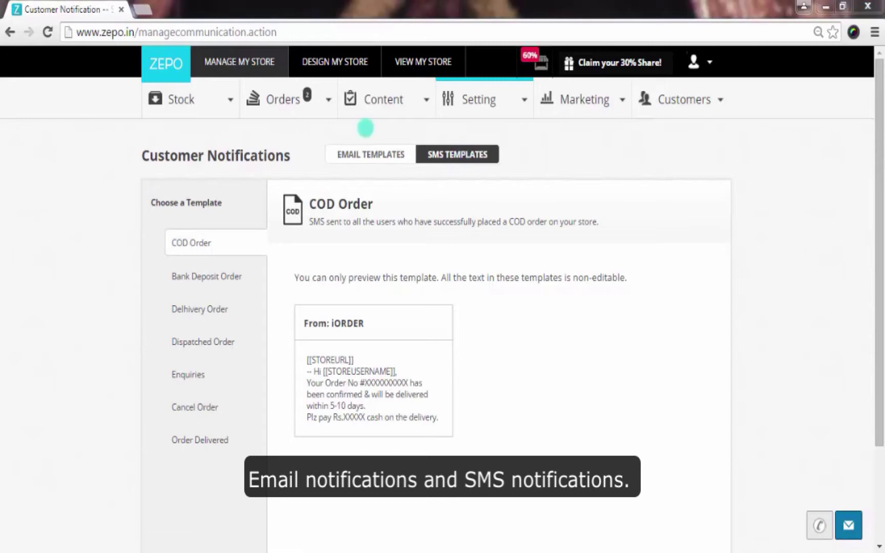
left_click(359, 154)
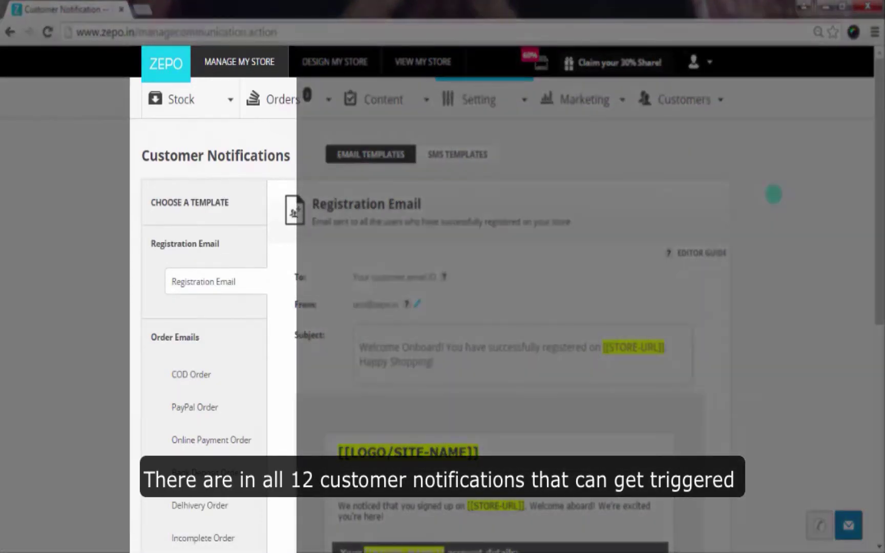
scroll(773, 194, "down", 5)
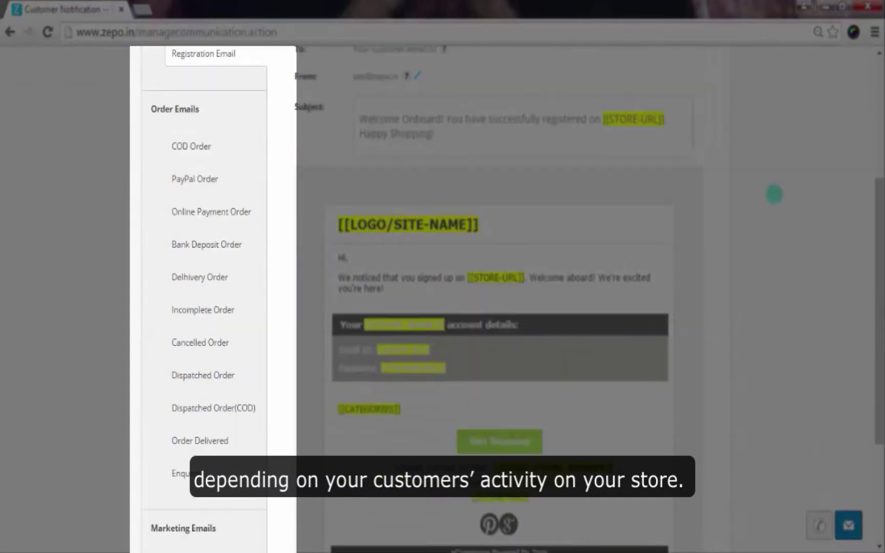
scroll(774, 194, "down", 2)
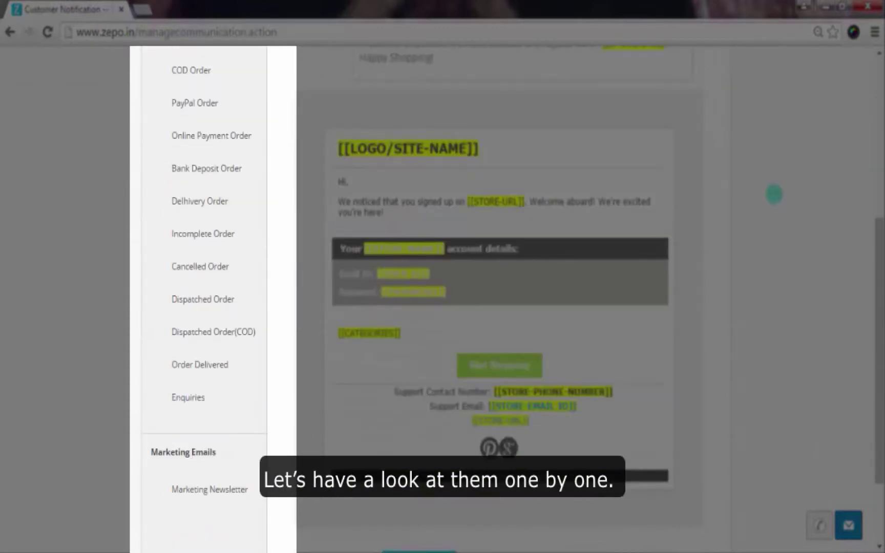
scroll(773, 194, "down", 2)
scroll(774, 194, "down", 2)
scroll(193, 282, "up", 10)
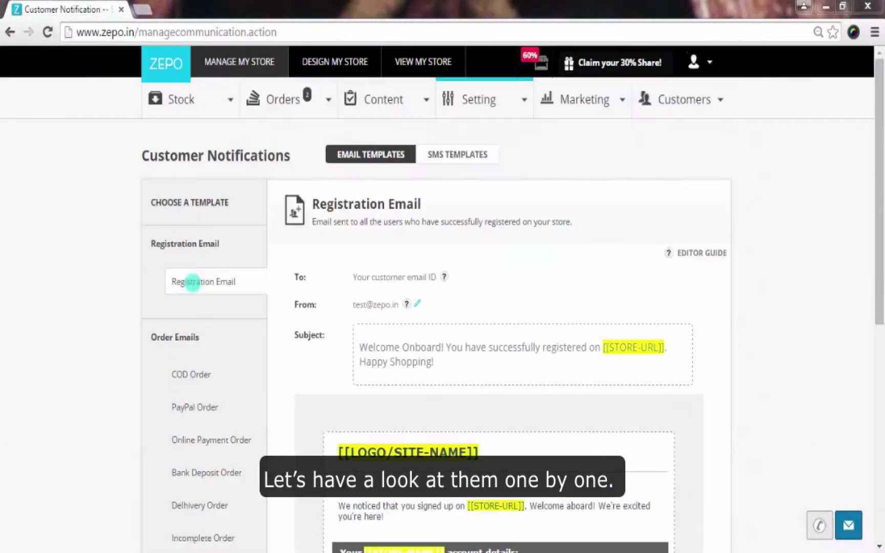
Load the Registration Email template and scroll through its content.
left_click(192, 282)
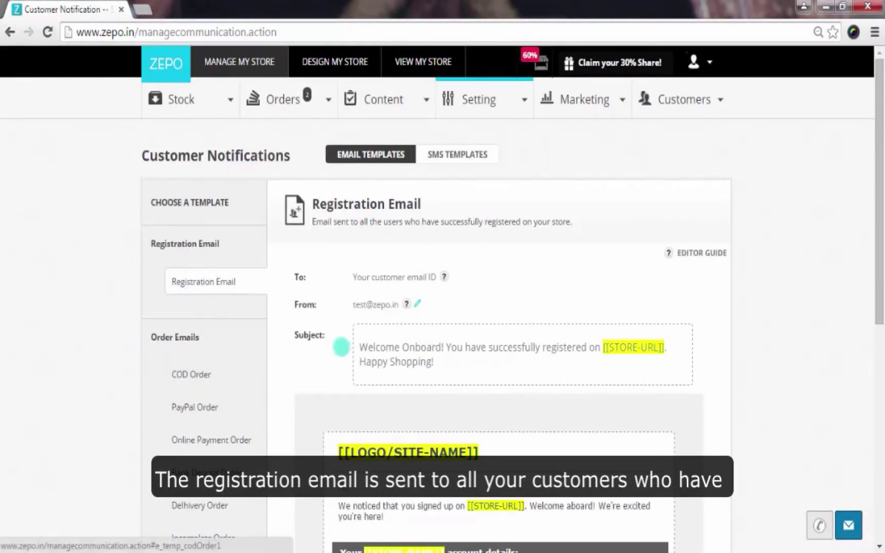
scroll(310, 339, "down", 2)
scroll(308, 342, "down", 4)
scroll(308, 342, "up", 4)
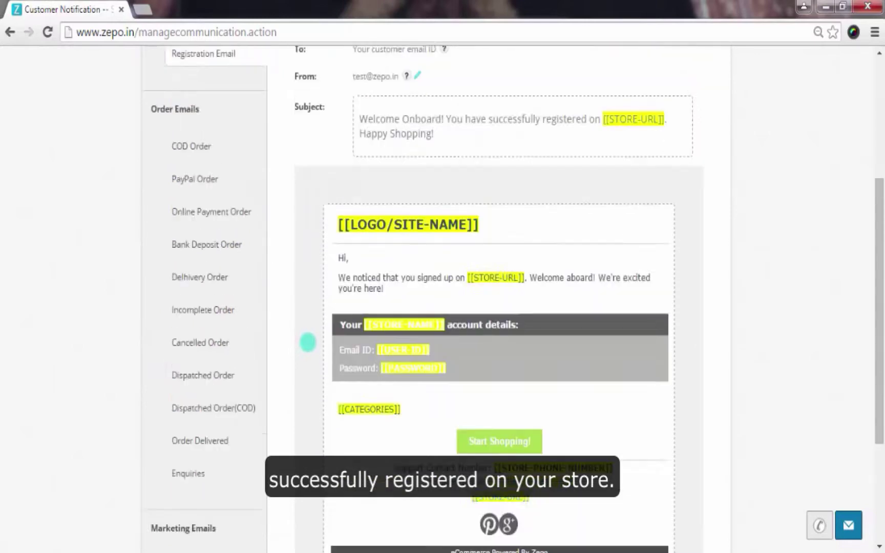
Review the COD Order email template's Cash-on-Delivery subject and order details body.
left_click(201, 299)
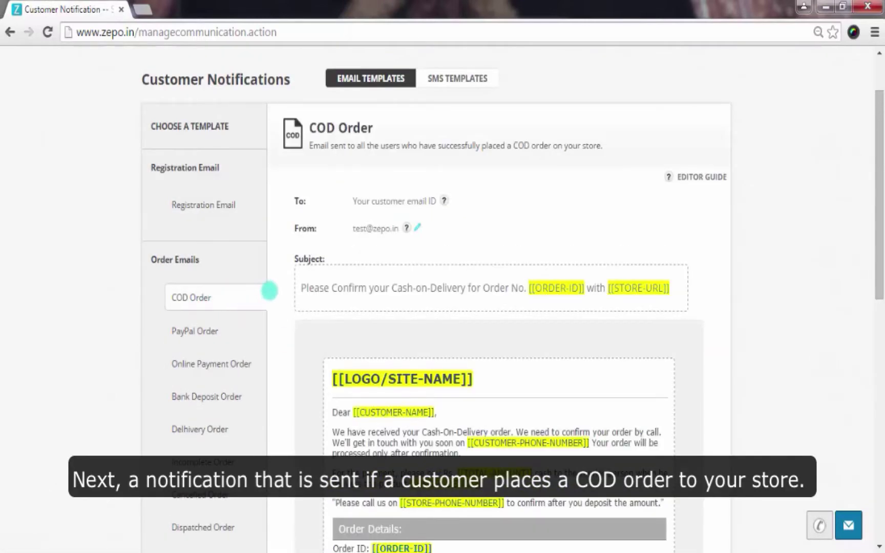
scroll(270, 290, "down", 2)
scroll(269, 290, "down", 7)
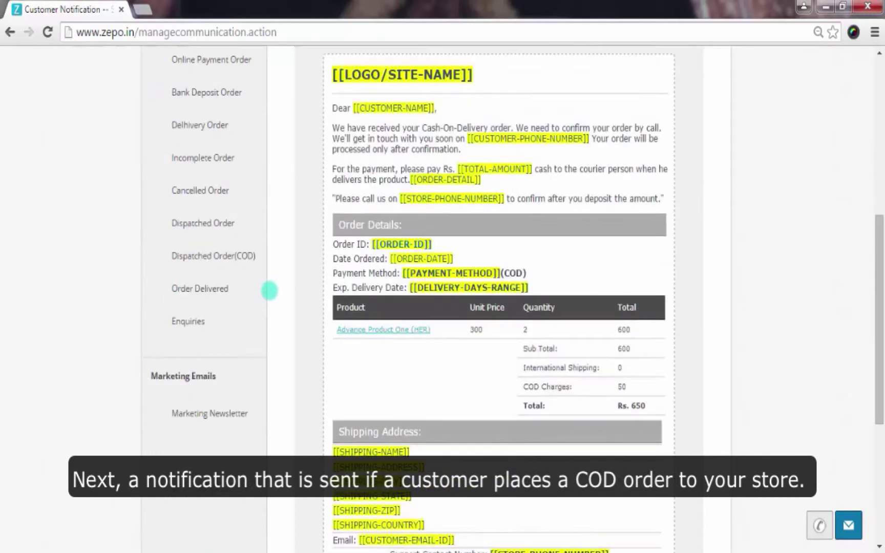
scroll(269, 290, "down", 2)
scroll(269, 291, "up", 7)
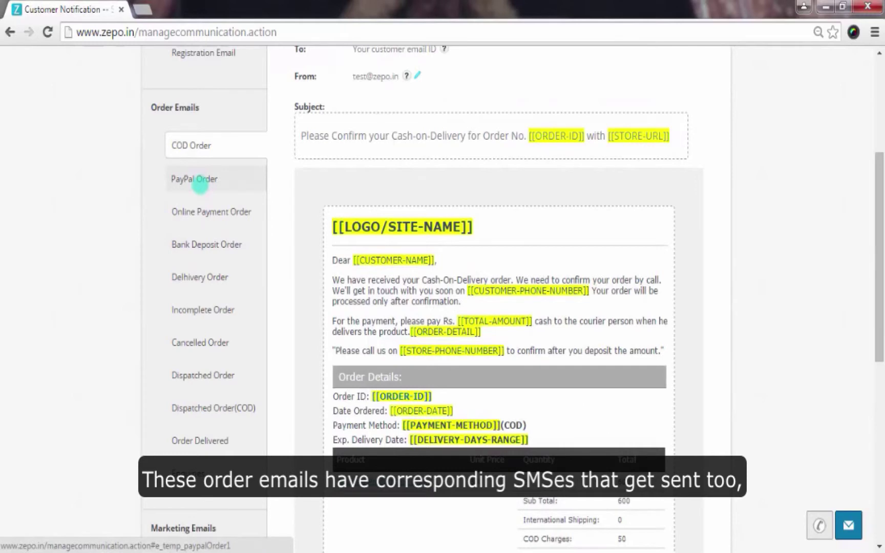
Look through the PayPal Order email template.
left_click(200, 184)
scroll(279, 185, "up", 1)
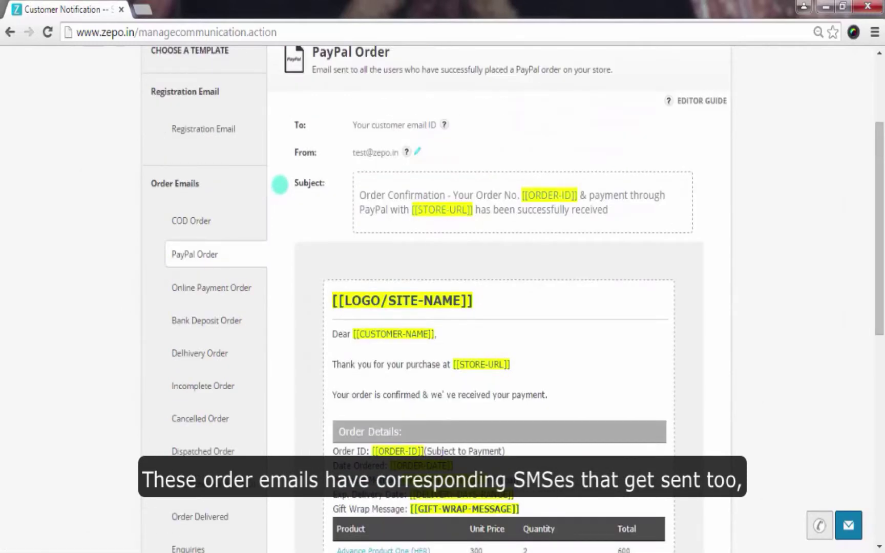
scroll(280, 184, "up", 1)
scroll(280, 184, "down", 2)
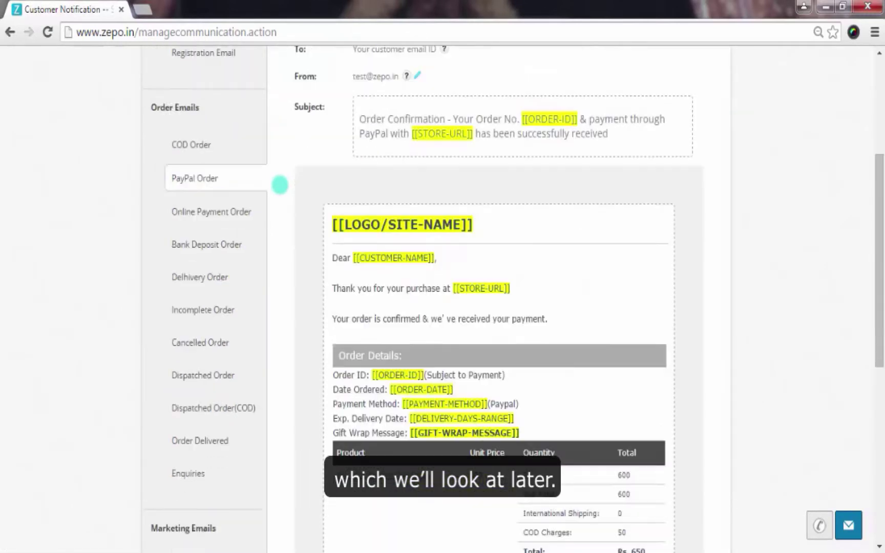
scroll(280, 184, "down", 7)
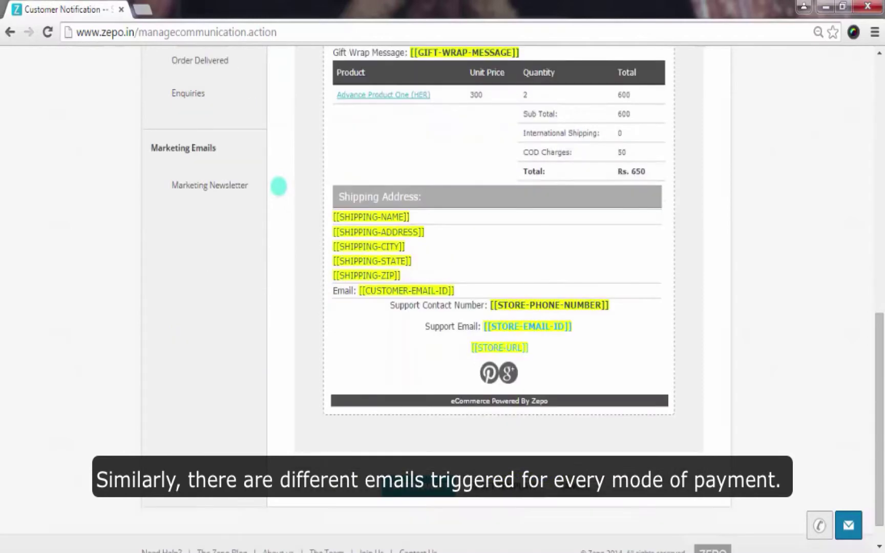
scroll(278, 186, "up", 7)
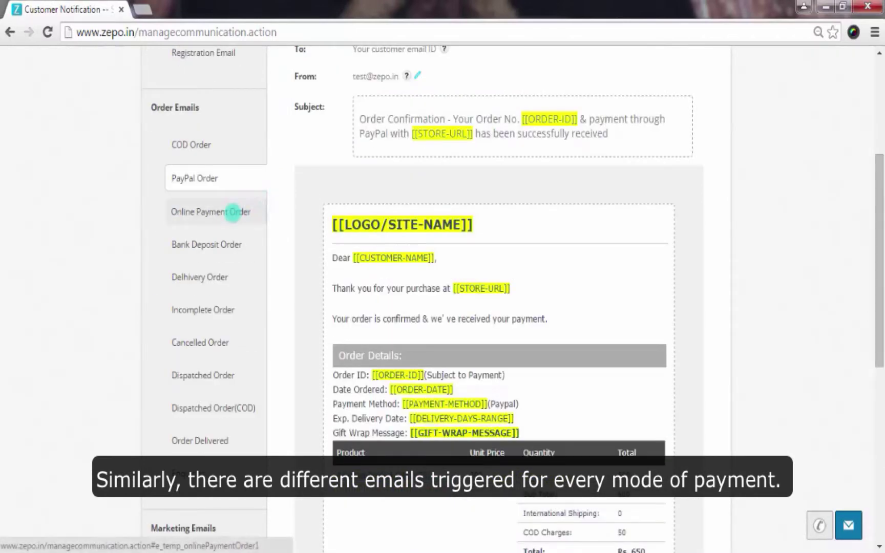
Bring up the Online Payment Order email template and scroll through its preview.
left_click(233, 211)
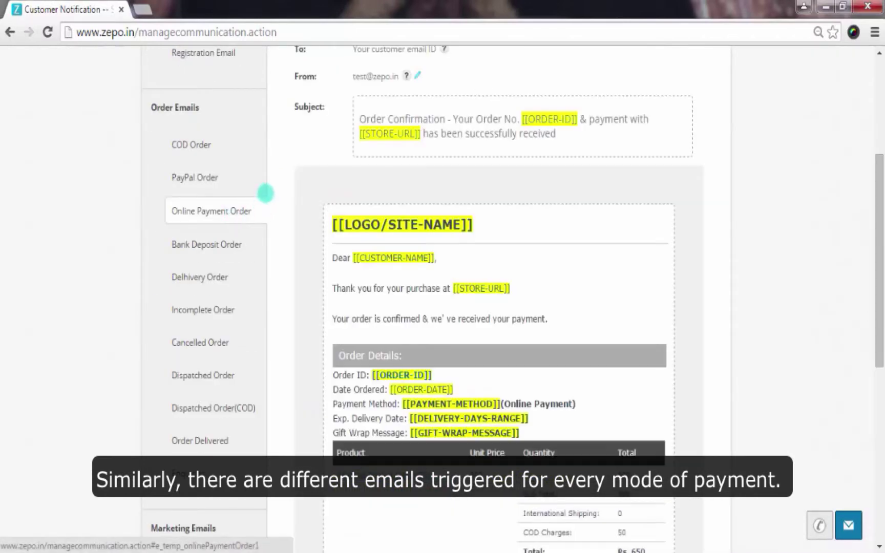
scroll(266, 190, "up", 1)
scroll(268, 189, "up", 2)
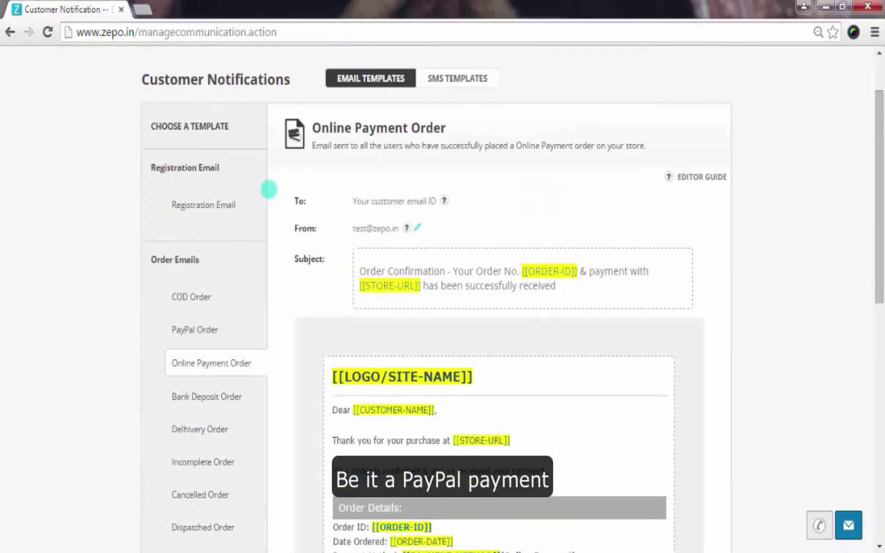
scroll(268, 189, "down", 3)
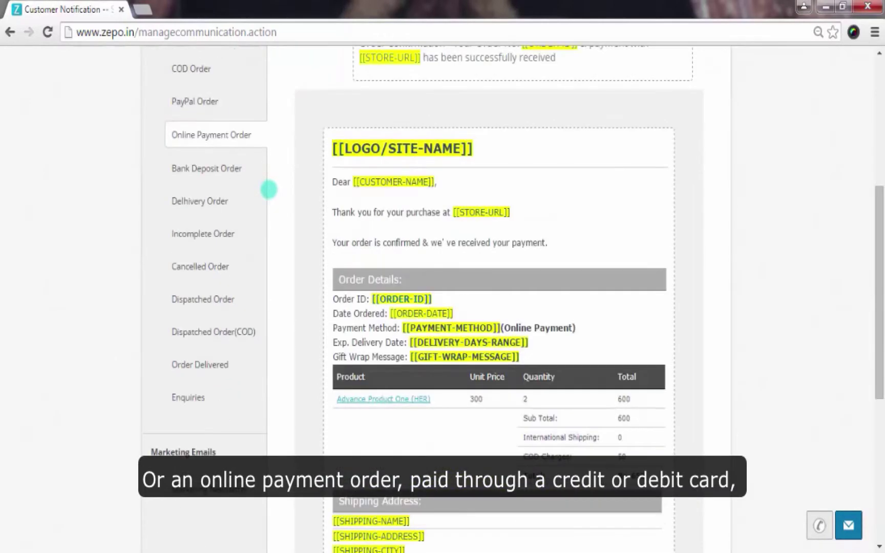
scroll(269, 190, "down", 4)
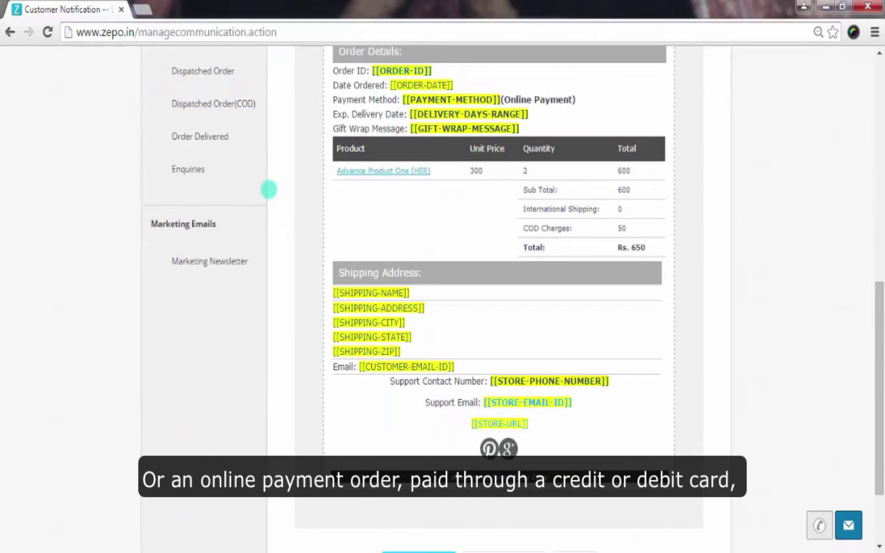
scroll(268, 189, "up", 4)
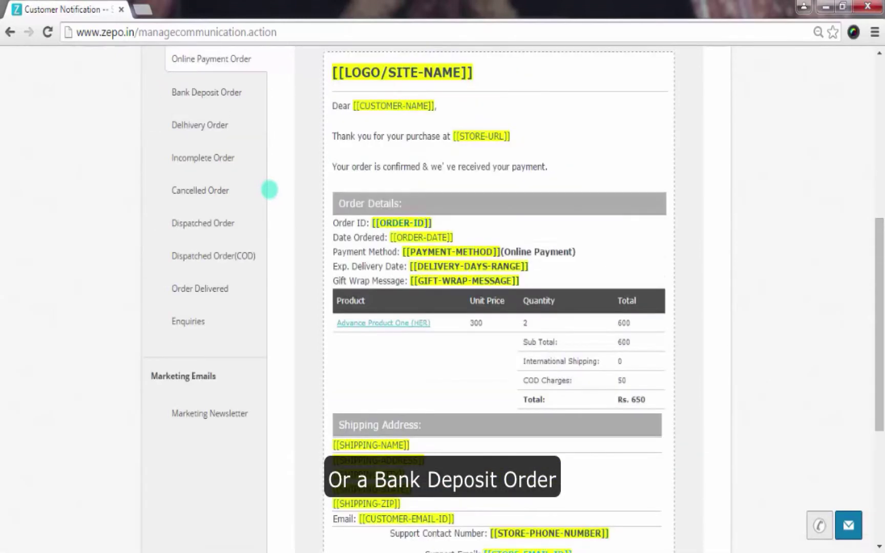
Browse the Bank Deposit, Delhivery and Incomplete Order email templates.
left_click(217, 173)
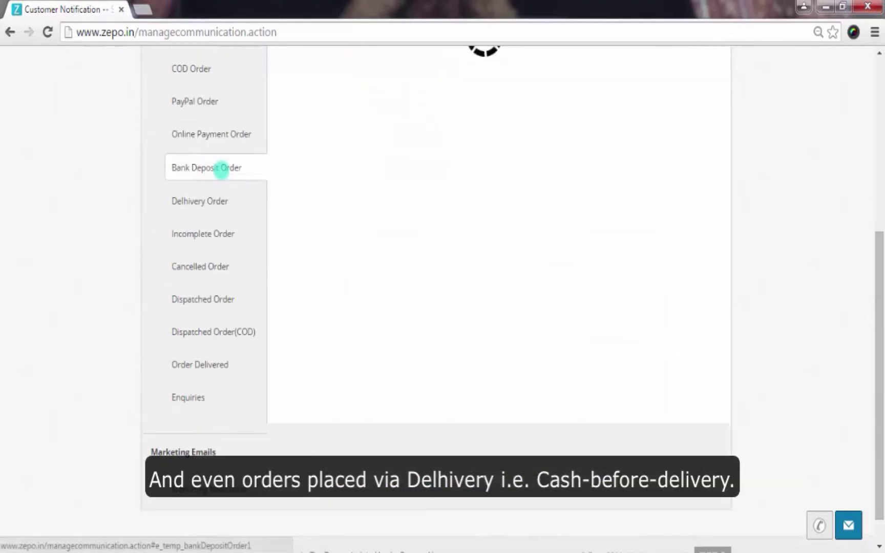
scroll(296, 158, "up", 2)
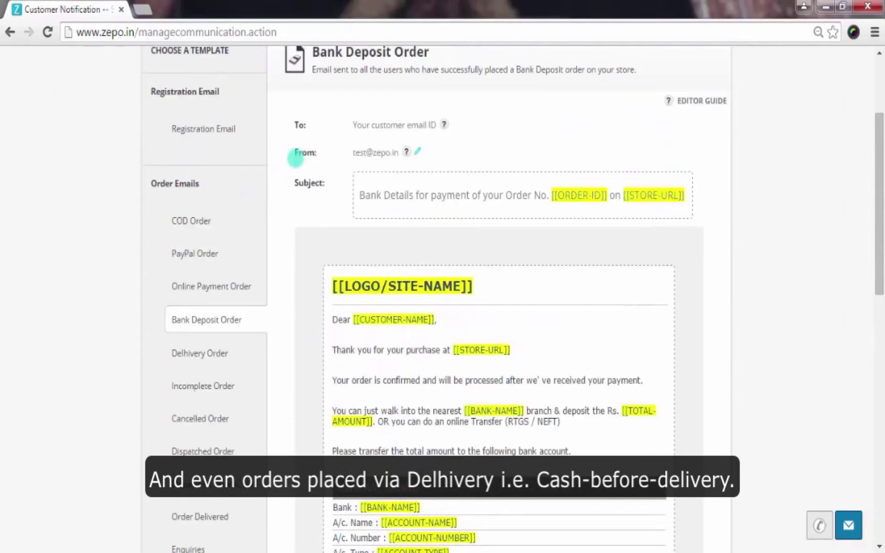
scroll(294, 156, "down", 1)
left_click(225, 275)
left_click(232, 306)
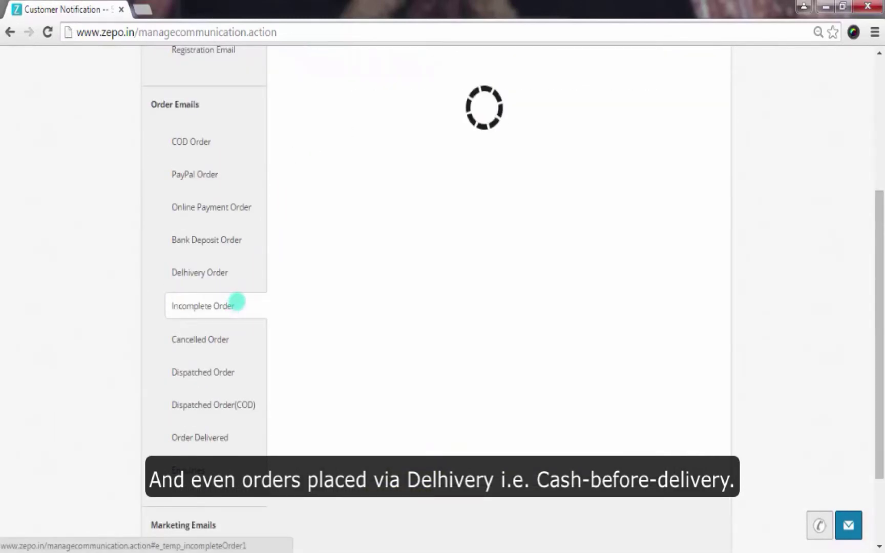
scroll(299, 163, "up", 3)
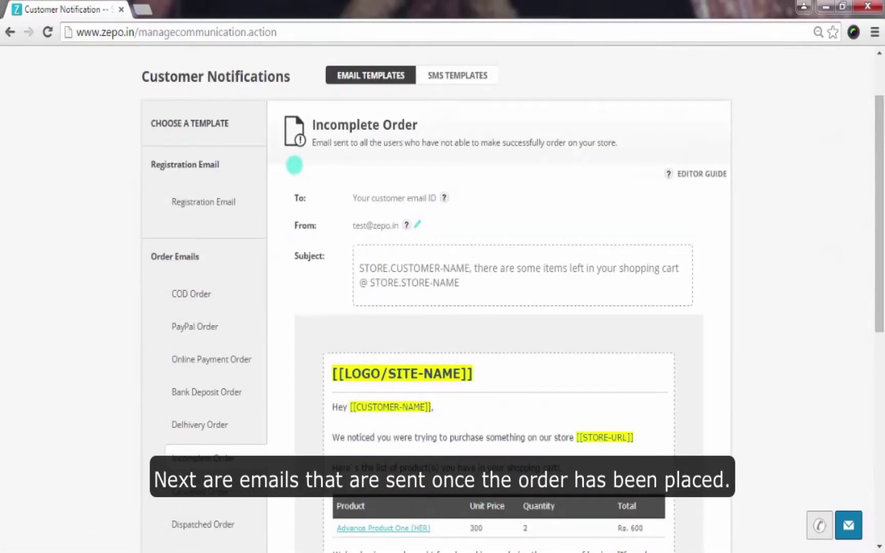
scroll(294, 165, "down", 2)
scroll(294, 165, "down", 6)
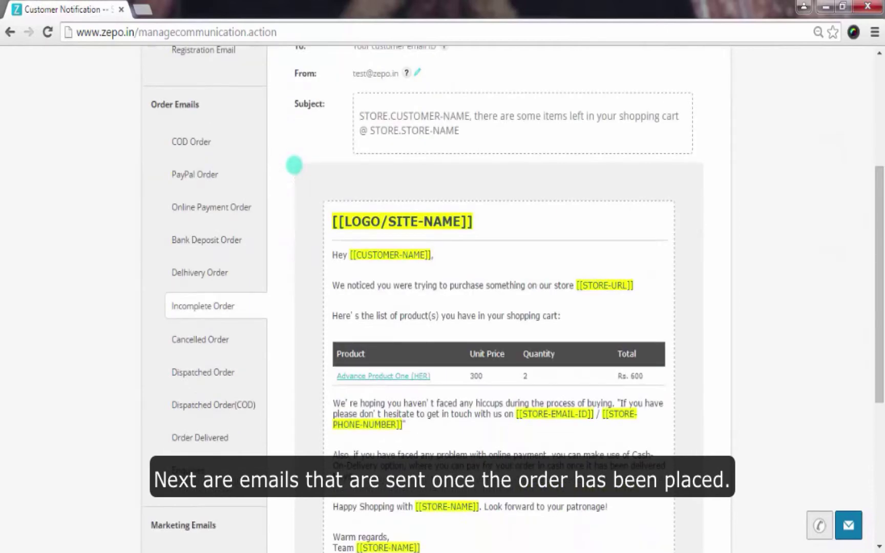
scroll(294, 165, "down", 2)
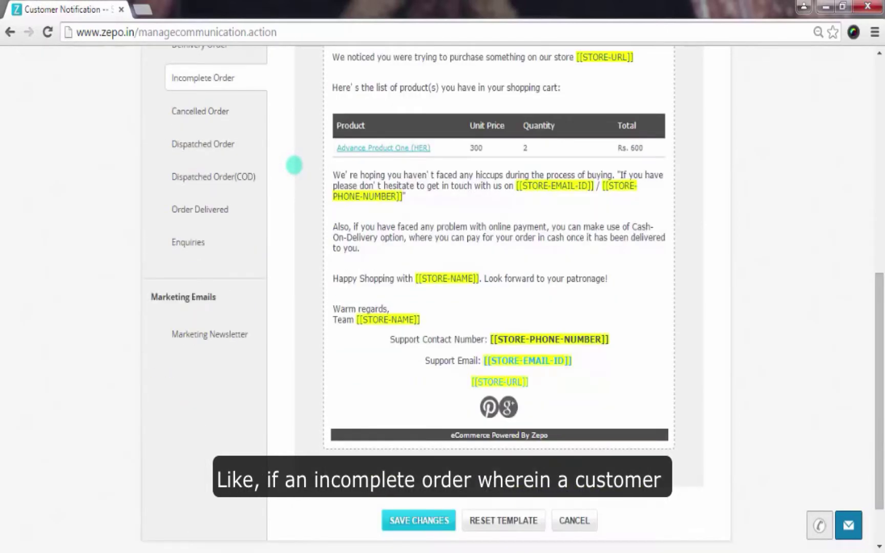
scroll(294, 165, "down", 2)
scroll(294, 165, "up", 4)
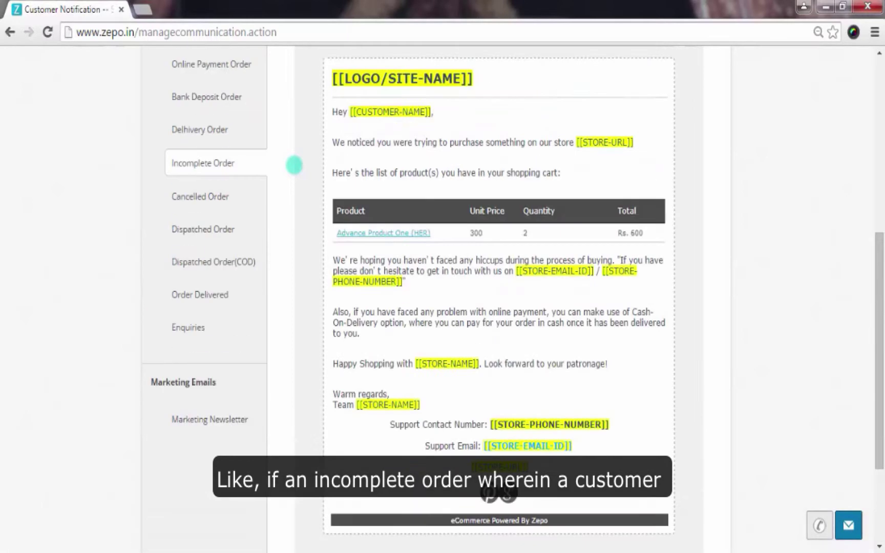
Review the Cancelled Order email template, then move on to Dispatched Order.
left_click(215, 198)
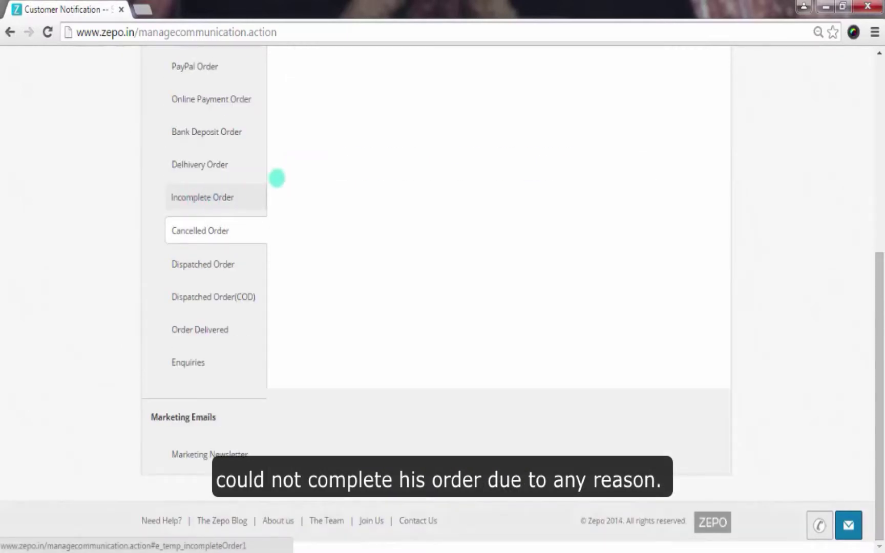
scroll(277, 176, "up", 6)
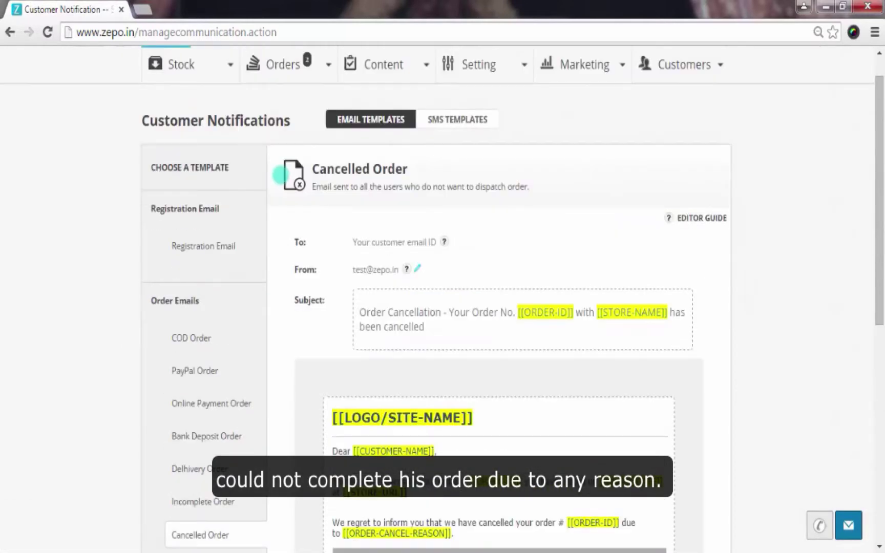
scroll(280, 175, "down", 7)
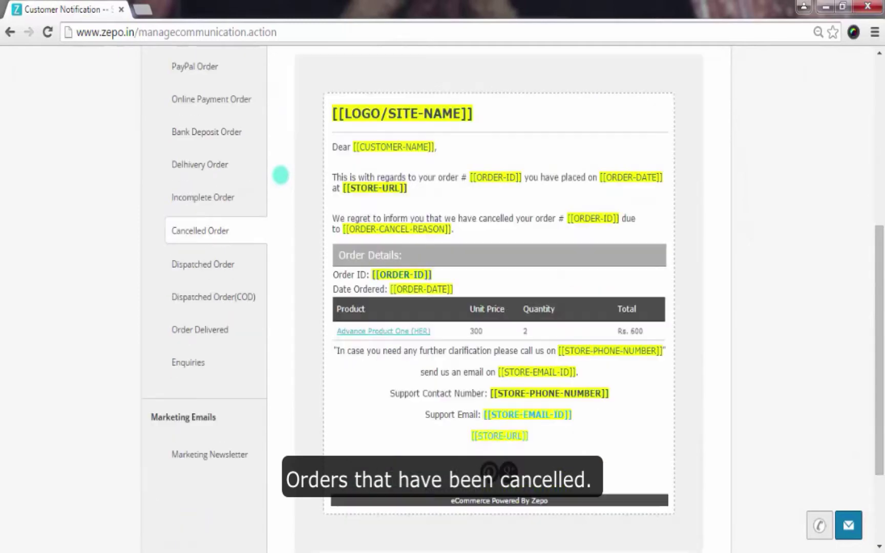
scroll(280, 175, "down", 2)
scroll(280, 174, "up", 3)
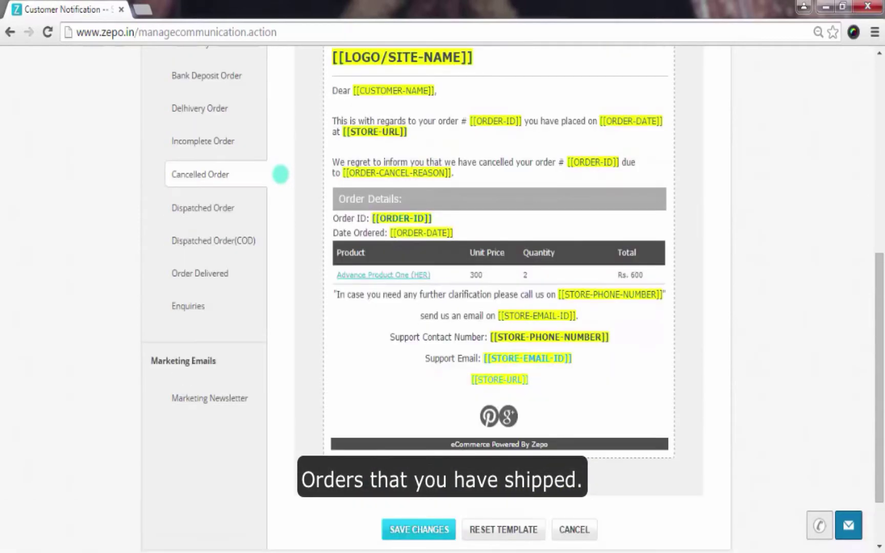
left_click(224, 206)
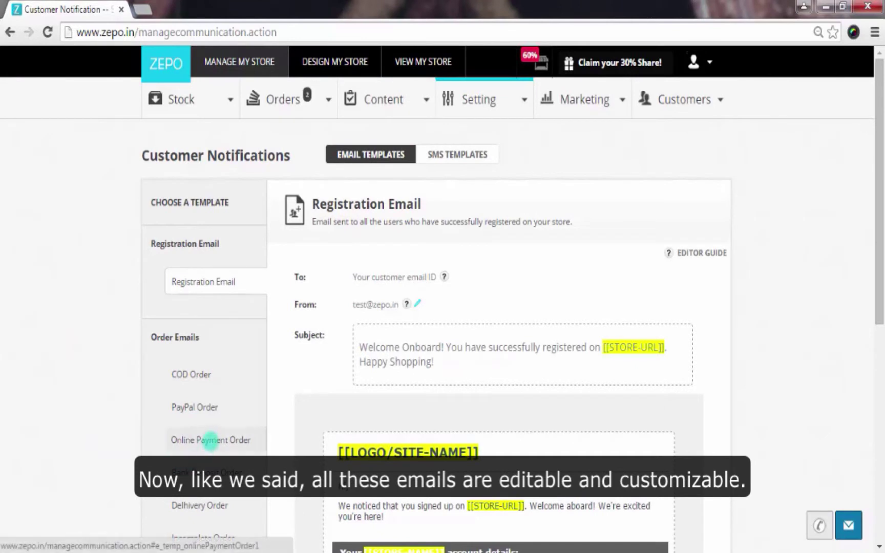
Reopen the Online Payment Order template and scroll to the shipping address and footer and back.
left_click(210, 440)
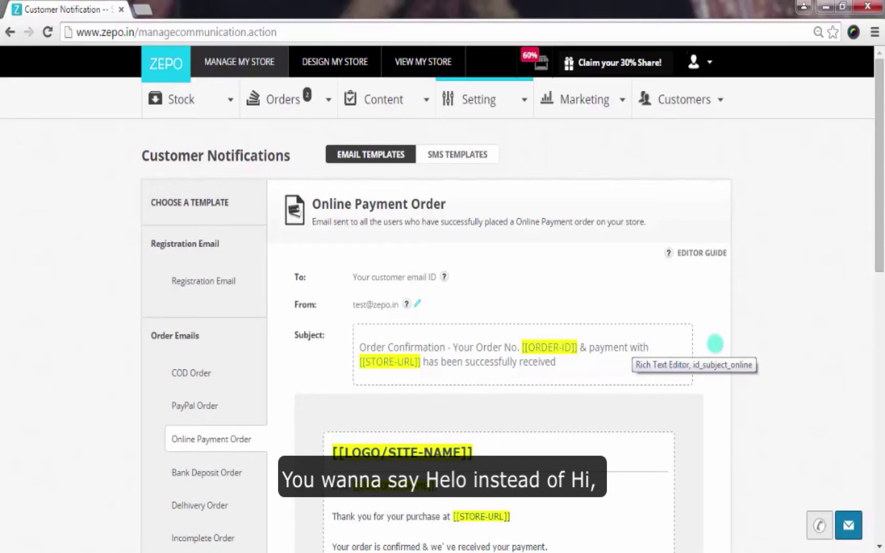
scroll(727, 334, "down", 2)
scroll(727, 333, "down", 2)
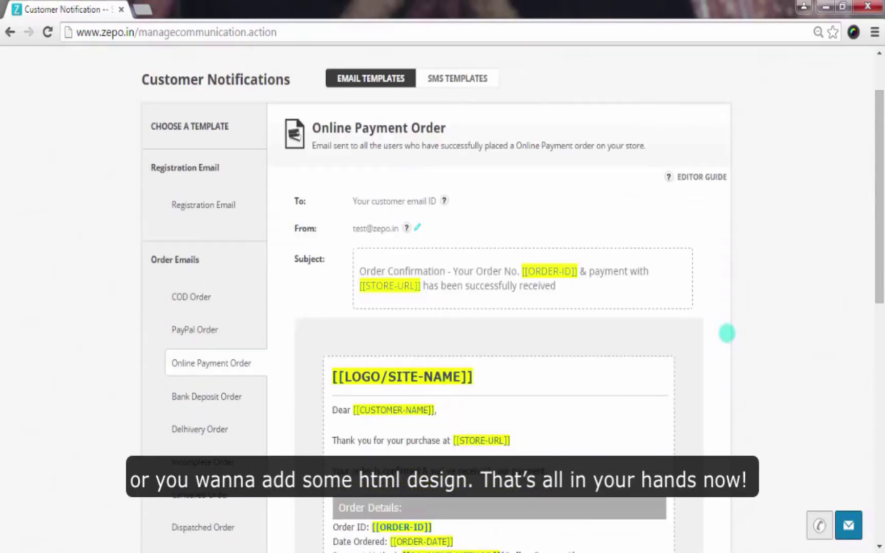
scroll(727, 334, "down", 5)
scroll(727, 334, "down", 6)
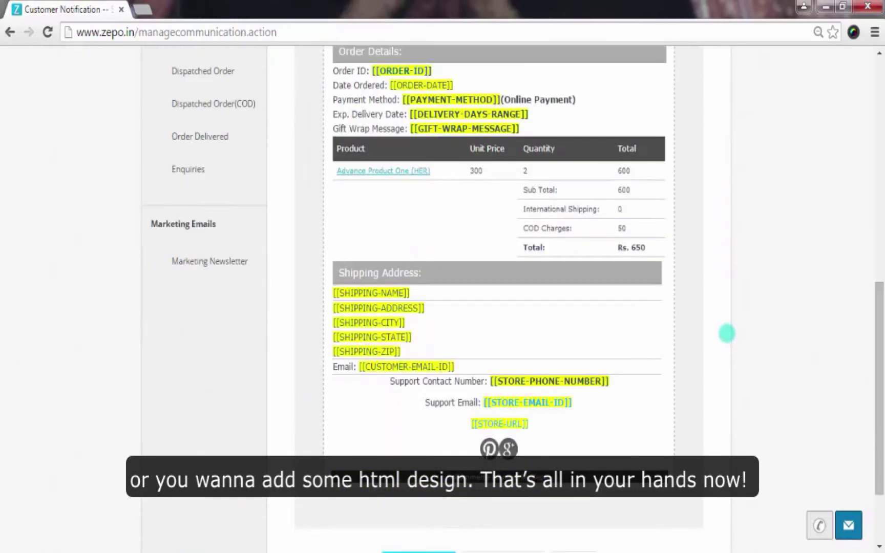
scroll(727, 334, "up", 10)
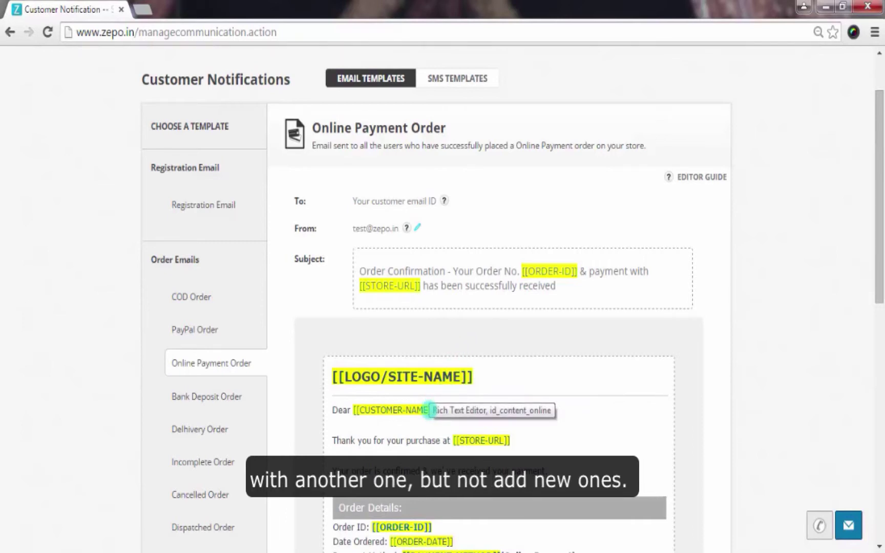
Activate the body editor and bring up the Editor Guide on templates and placeholders.
left_click(338, 453)
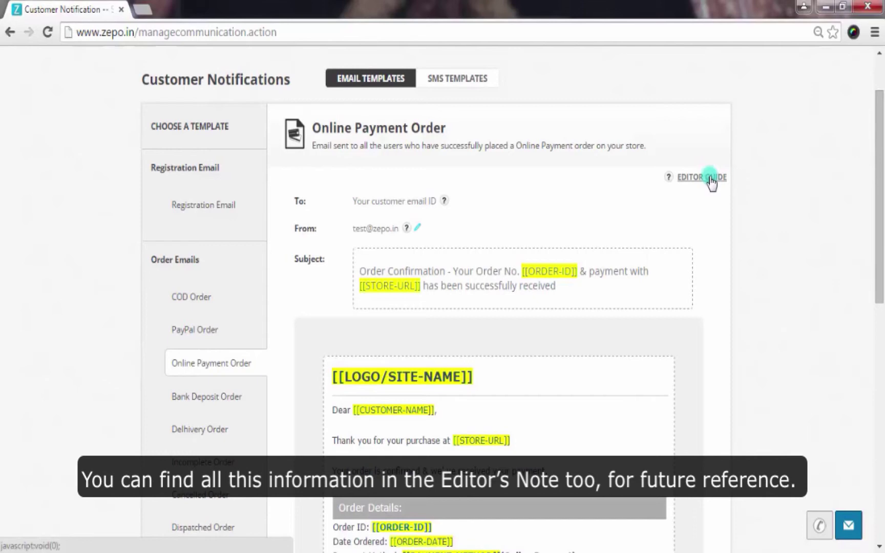
left_click(711, 179)
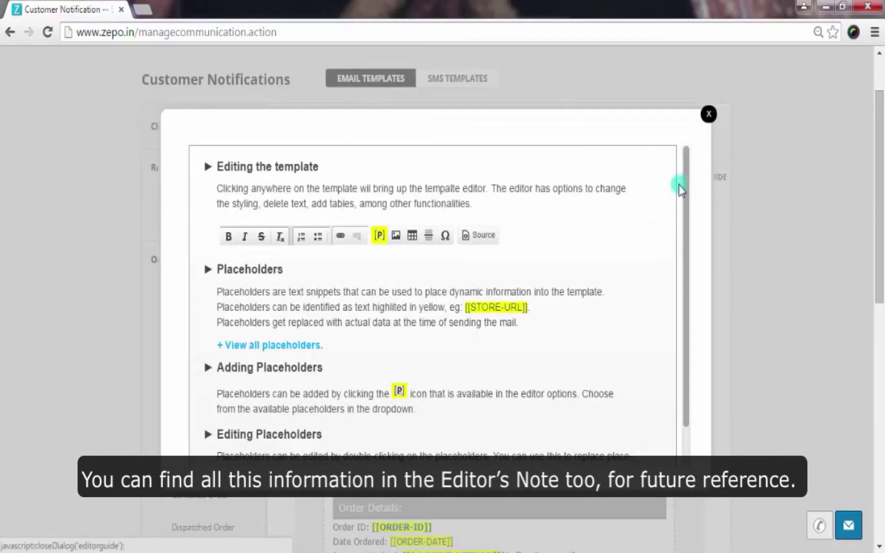
scroll(680, 189, "down", 1)
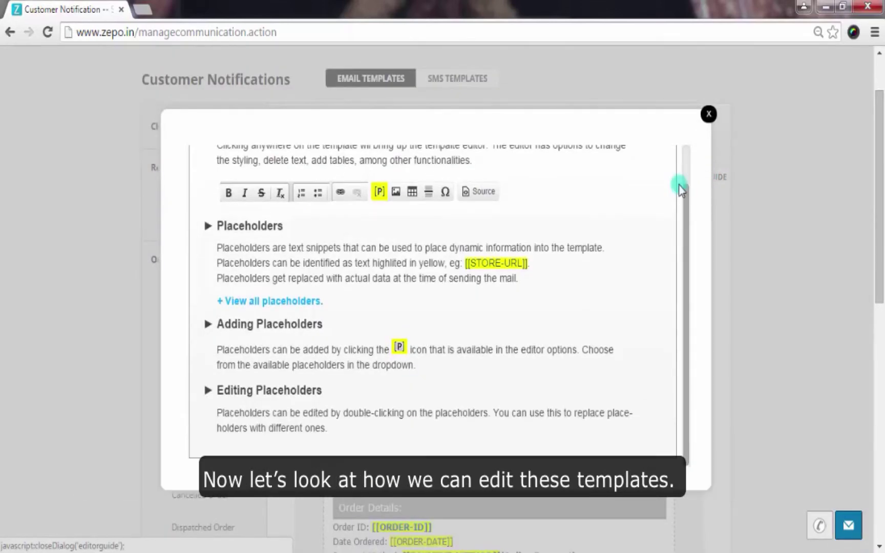
scroll(680, 189, "up", 1)
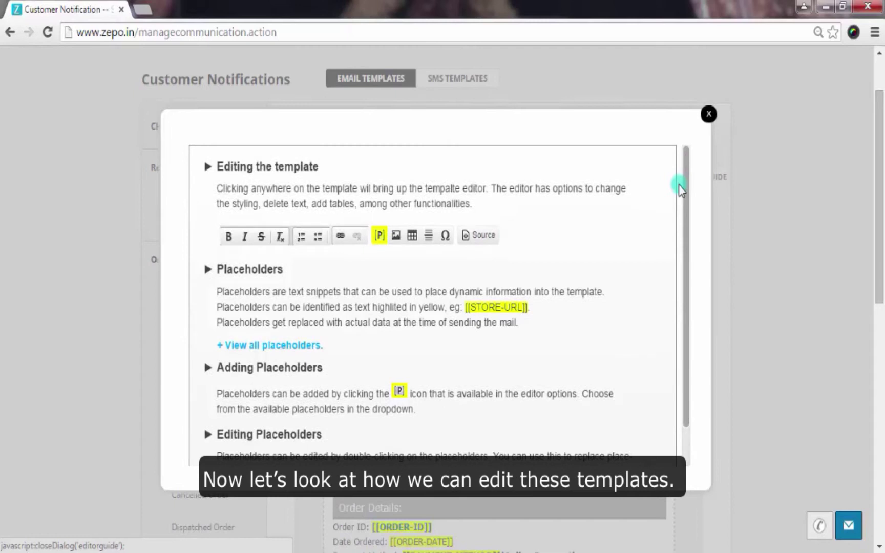
Replace the subject with the casual 'Hey, we received your order' line and select the greeting to rewrite.
left_click(775, 258)
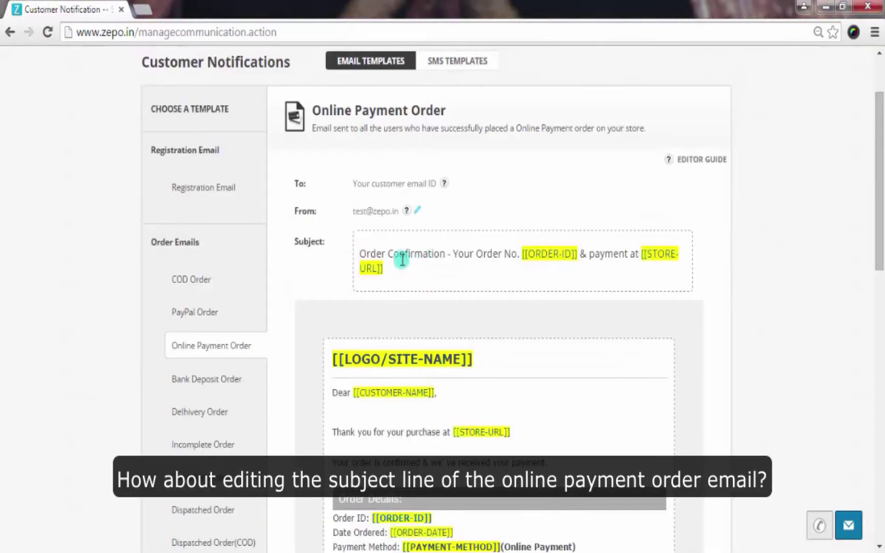
left_click_drag(357, 253, 387, 265)
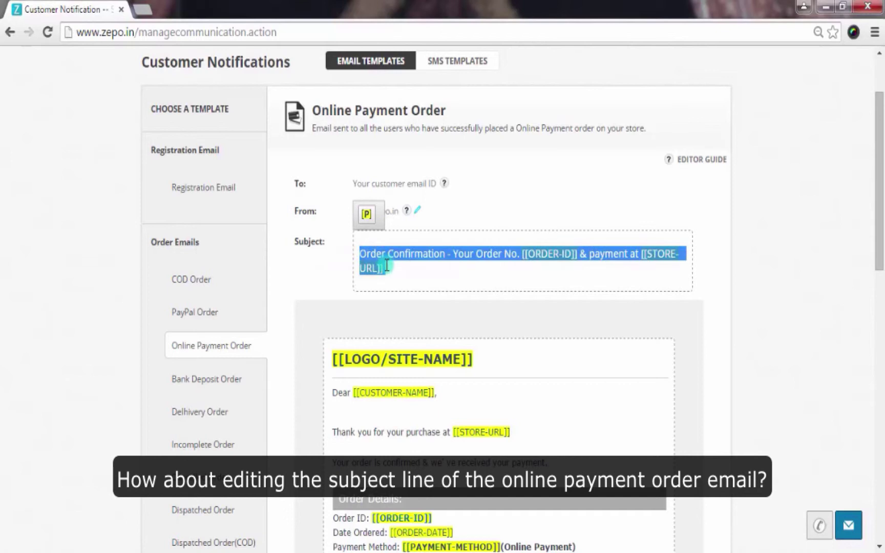
type("Hey, we received your order. Order No.[[ORDER-ID]] & payment at [[STORE-URL]]")
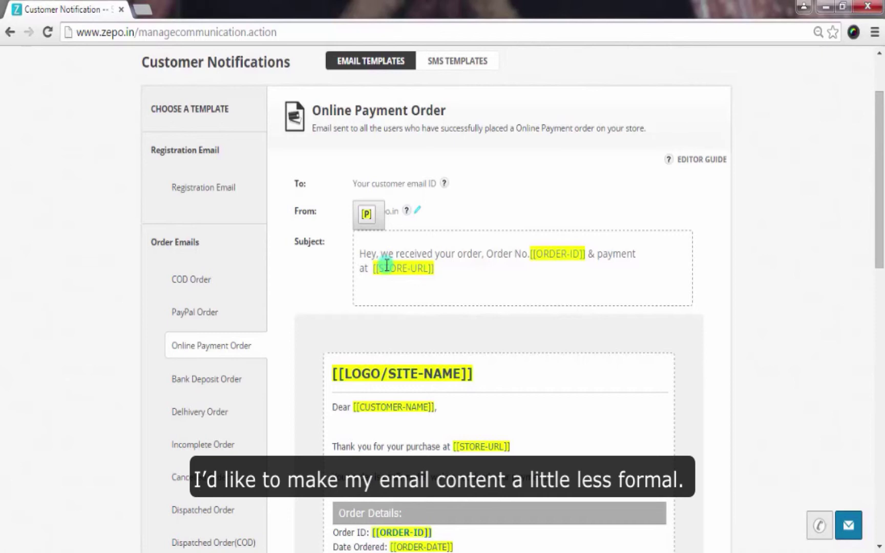
left_click(778, 435)
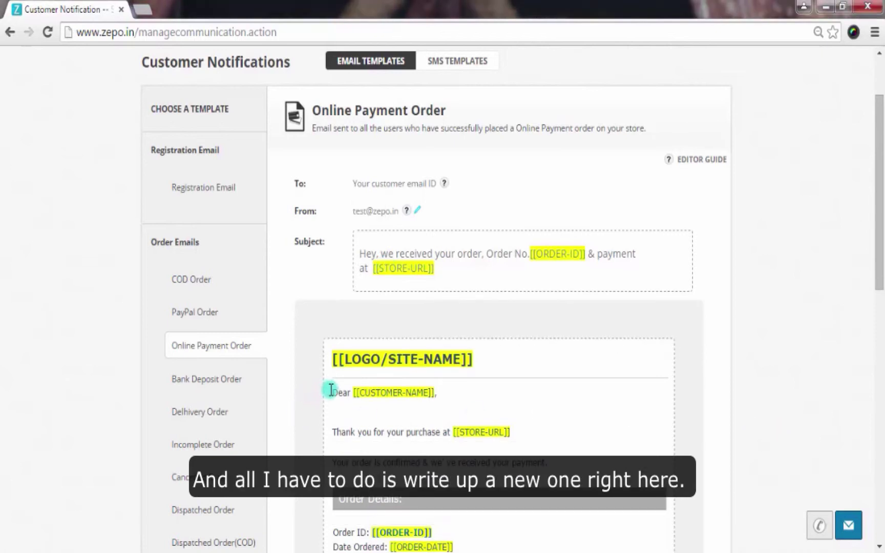
left_click_drag(330, 390, 555, 457)
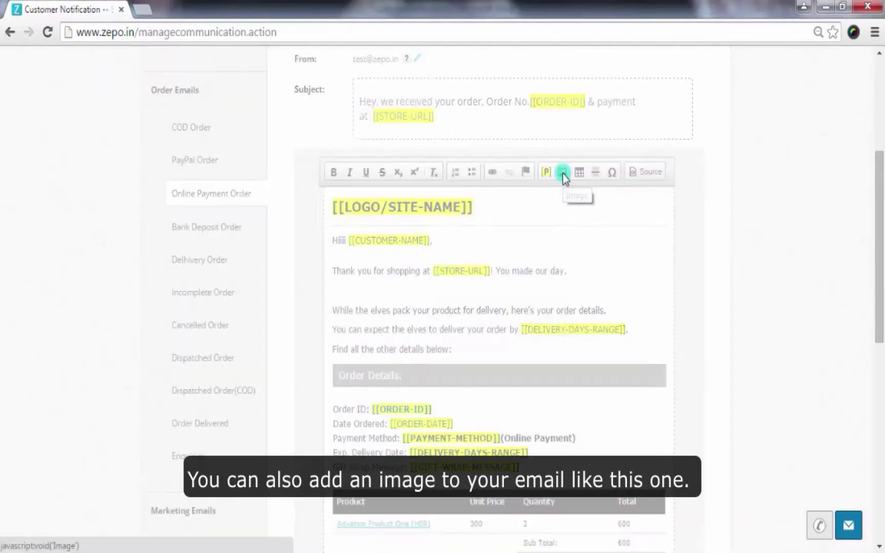
Insert the minion image by pasted URL below the thank-you line.
left_click(563, 174)
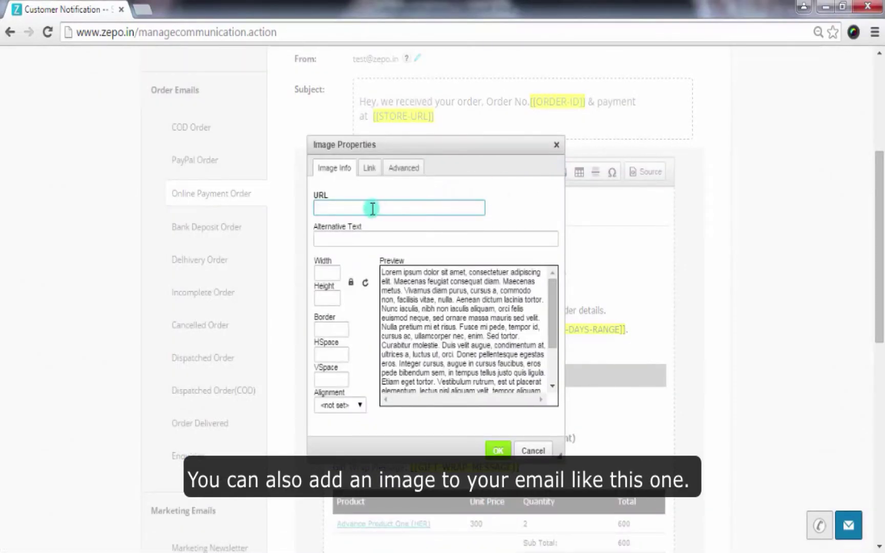
key("ctrl+v")
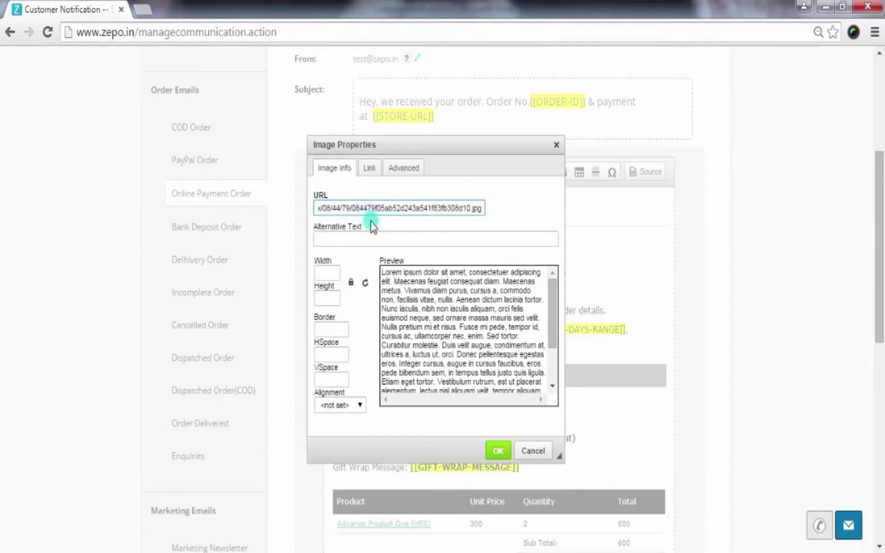
left_click(499, 453)
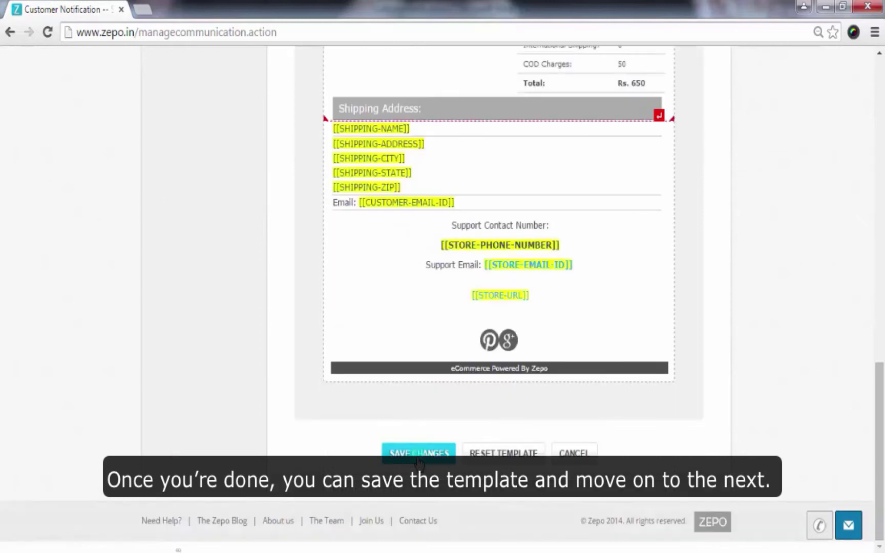
Save the edited Online Payment Order template and return to the top of the page.
left_click(419, 460)
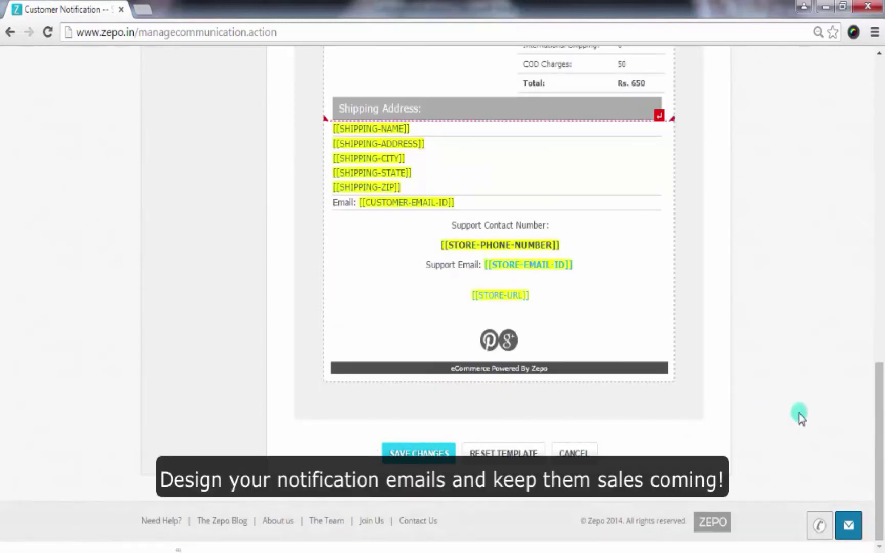
scroll(801, 417, "up", 10)
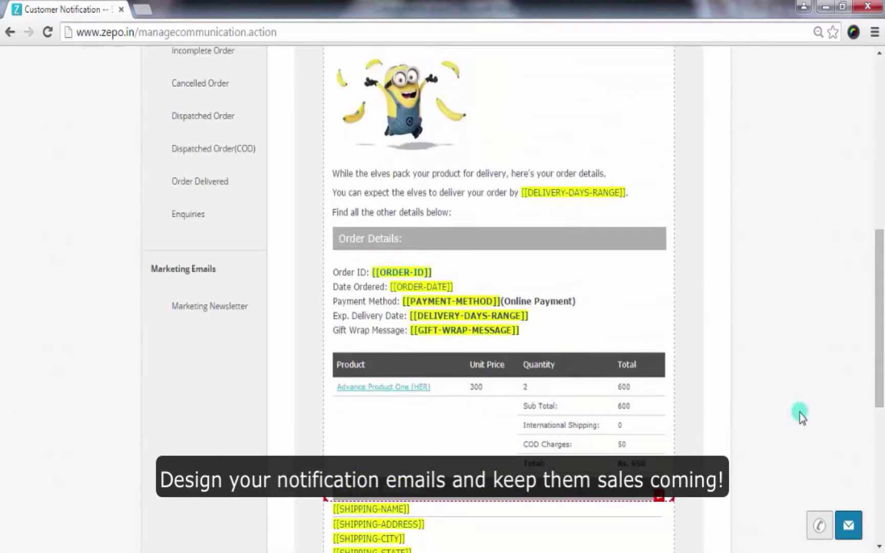
scroll(801, 415, "up", 5)
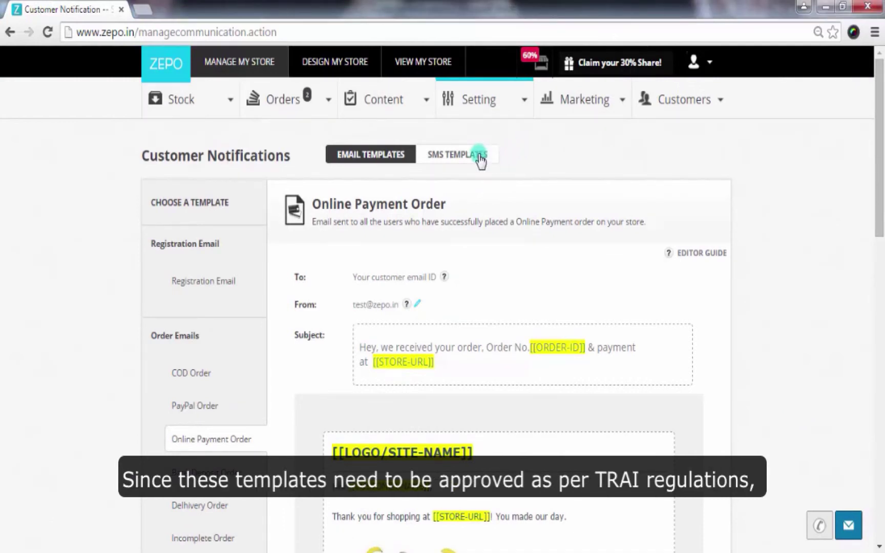
Preview the Bank Deposit, Delhivery, Dispatched Order and Enquiries SMS templates in turn.
left_click(457, 156)
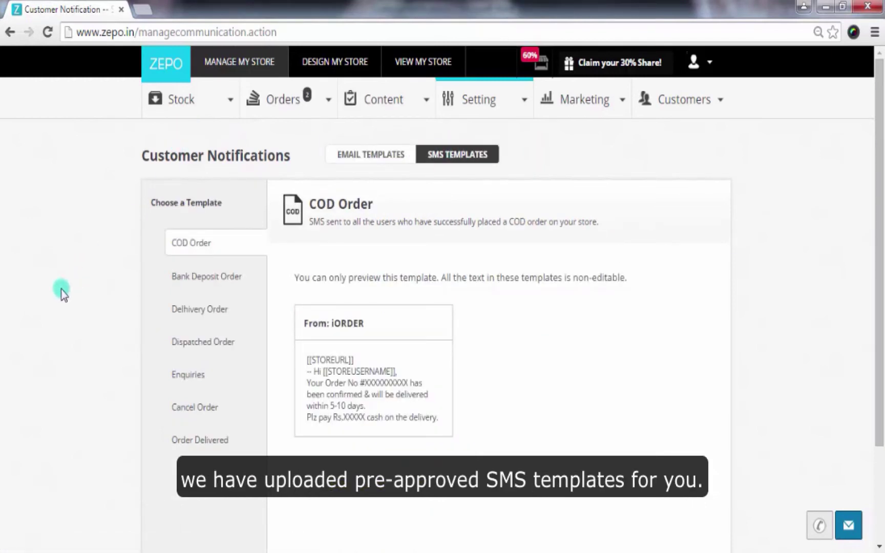
left_click(192, 277)
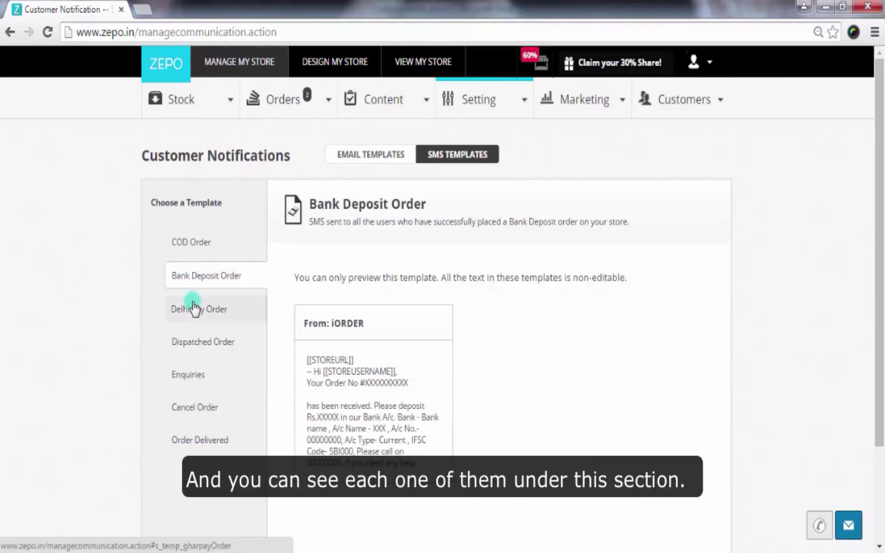
left_click(193, 308)
left_click(170, 343)
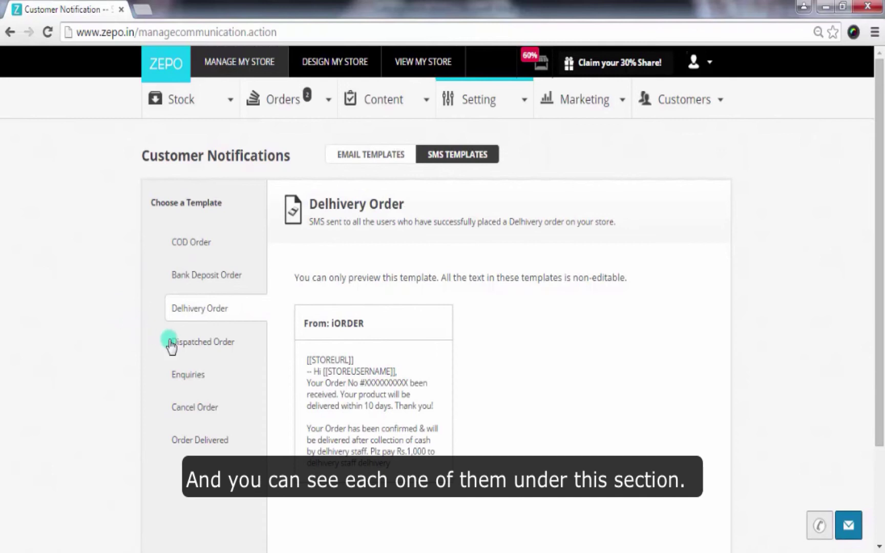
left_click(155, 373)
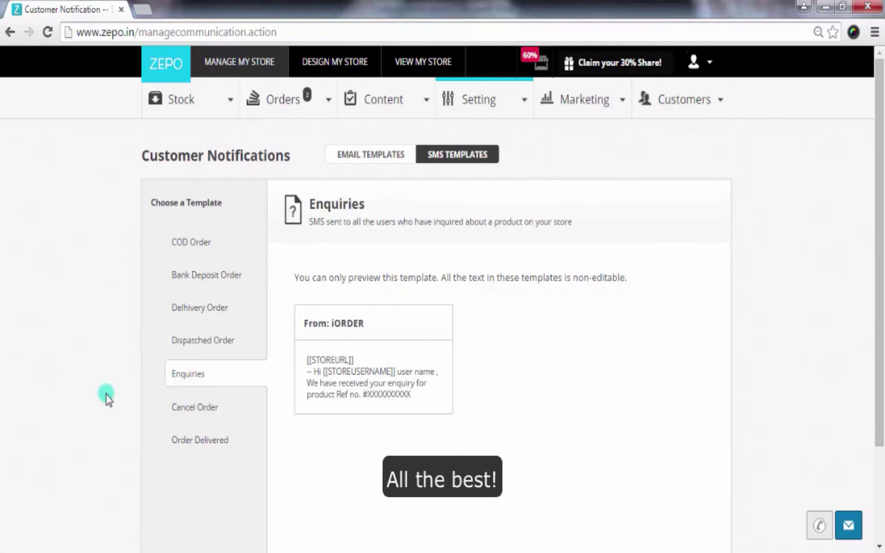